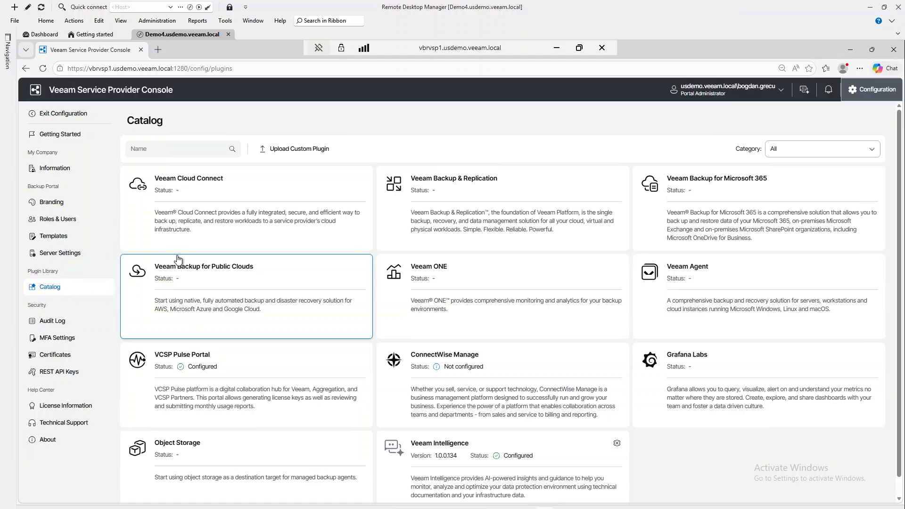
# Open the Veeam Cloud Connect plugin from the configuration catalog, view its servers, and go to its tenants list.
pyautogui.click(201, 200)
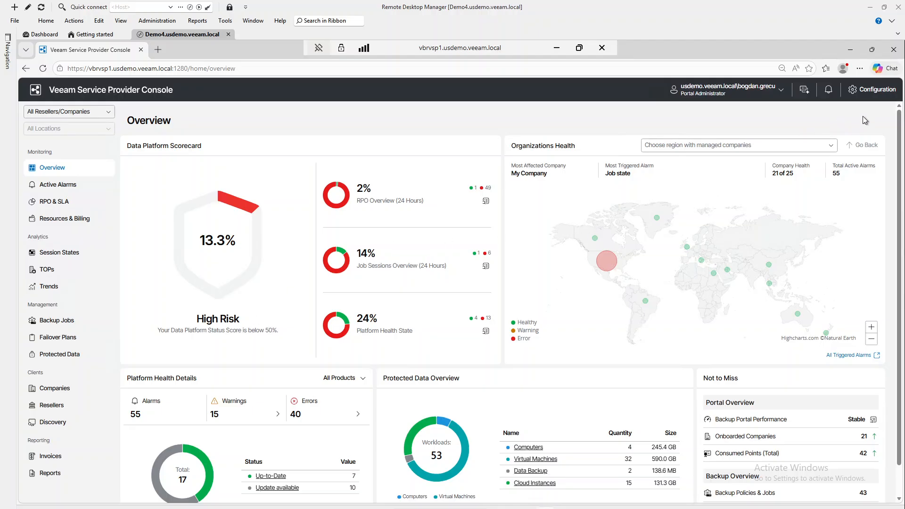
pyautogui.click(871, 94)
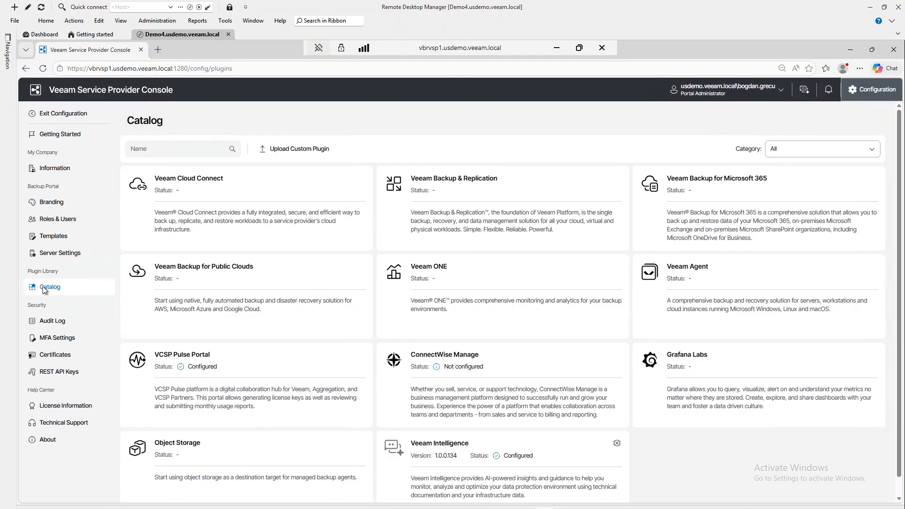
pyautogui.click(201, 207)
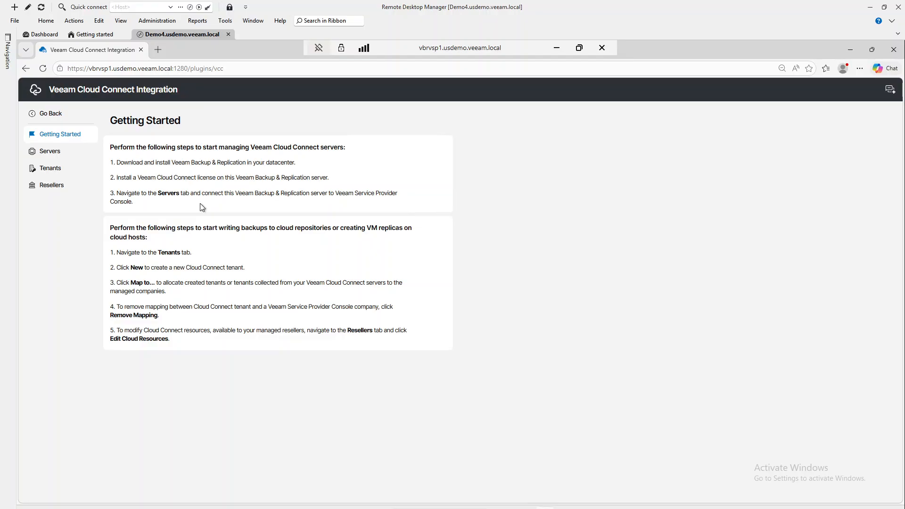
pyautogui.click(52, 152)
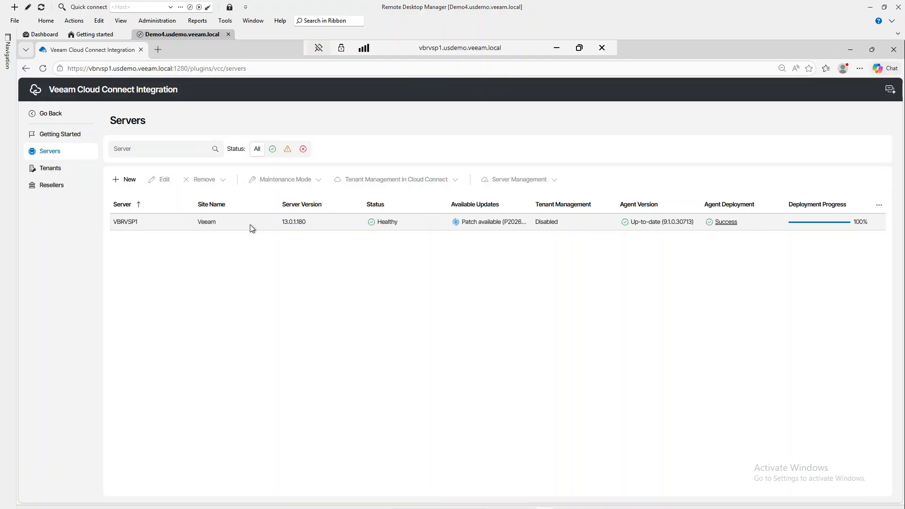
pyautogui.click(57, 171)
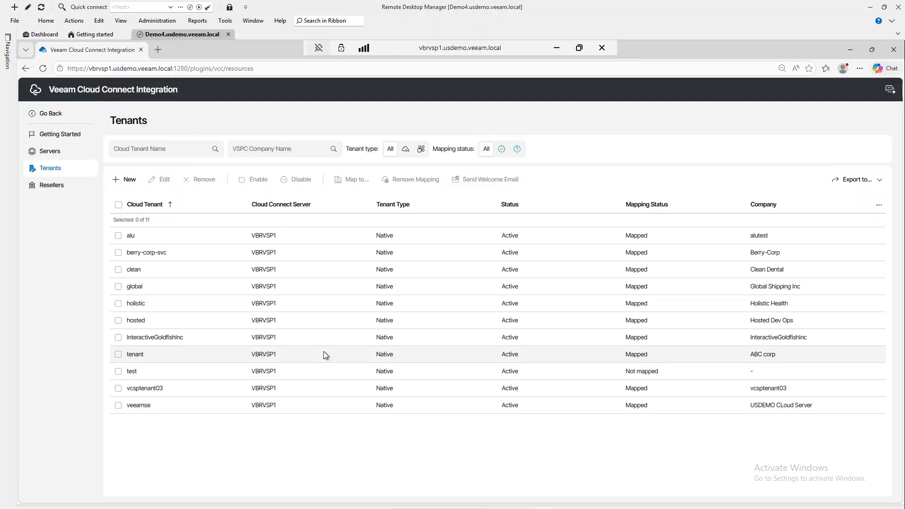
# Start a new cloud tenant of the Native type on the Veeam site with the username demobmg.
pyautogui.click(126, 180)
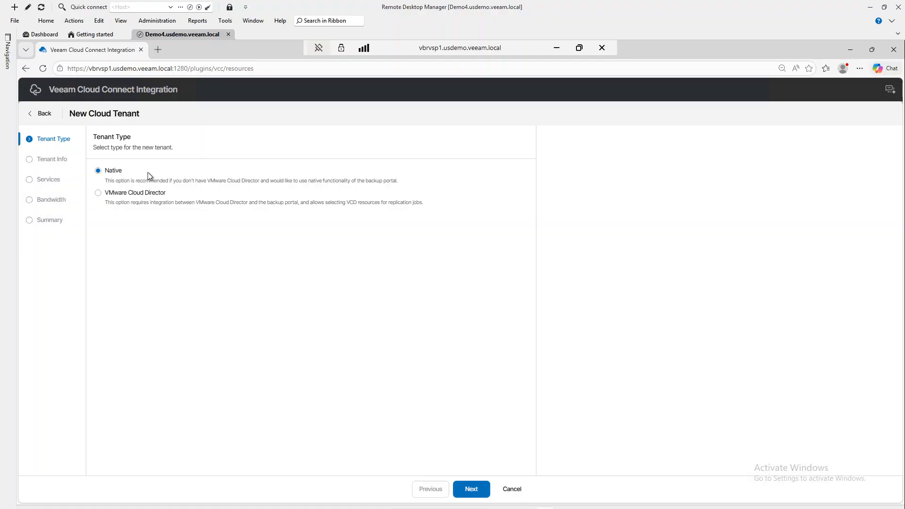
pyautogui.click(472, 488)
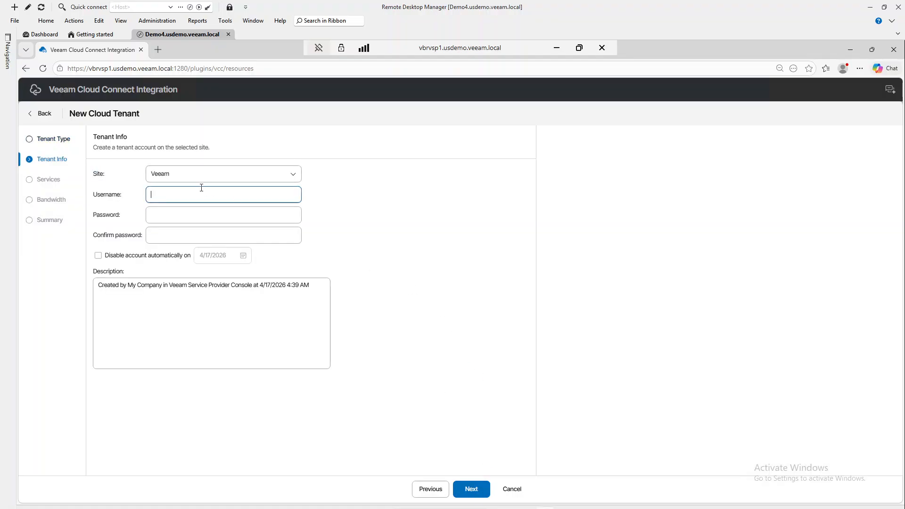
pyautogui.write('demobmg')
pyautogui.press('Tab')
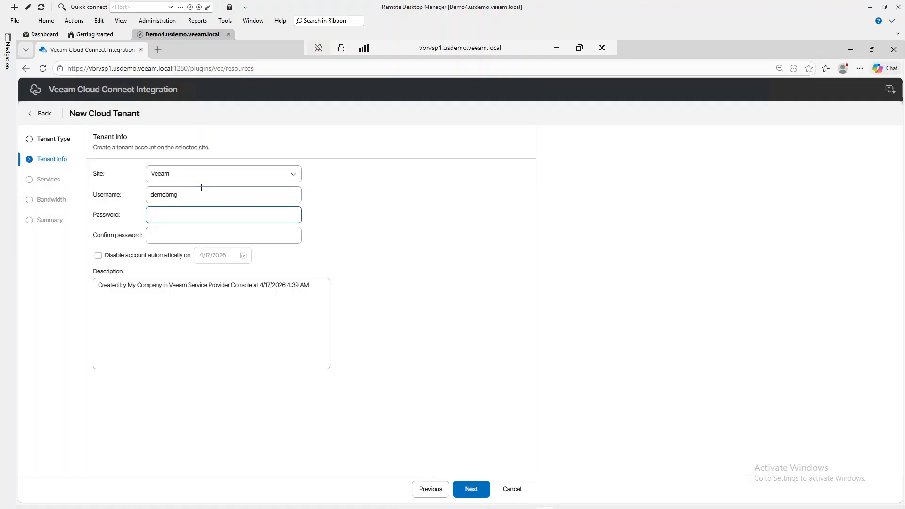
# Enter and confirm the tenant account password and continue to the services settings.
pyautogui.write('*****')
pyautogui.press('BackSpace')
pyautogui.press('BackSpace')
pyautogui.write('********')
pyautogui.press('Tab')
pyautogui.write('******')
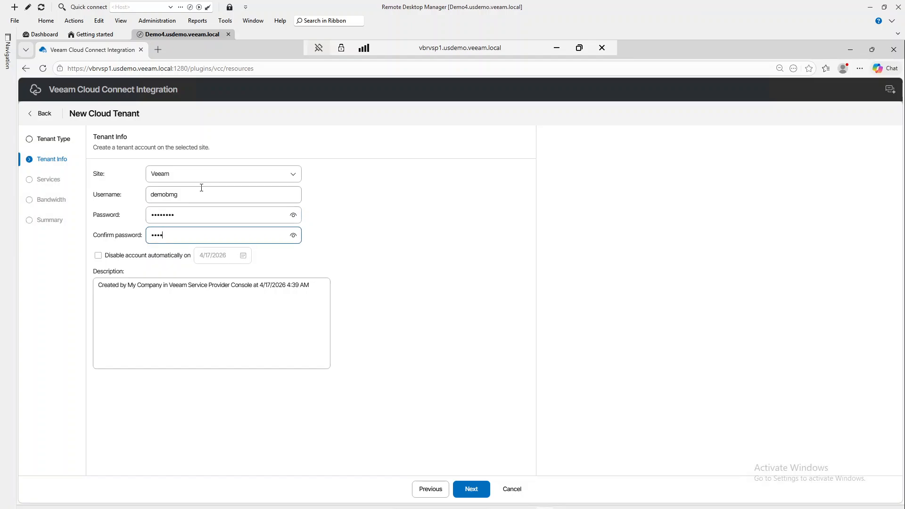
pyautogui.write('**')
pyautogui.click(479, 492)
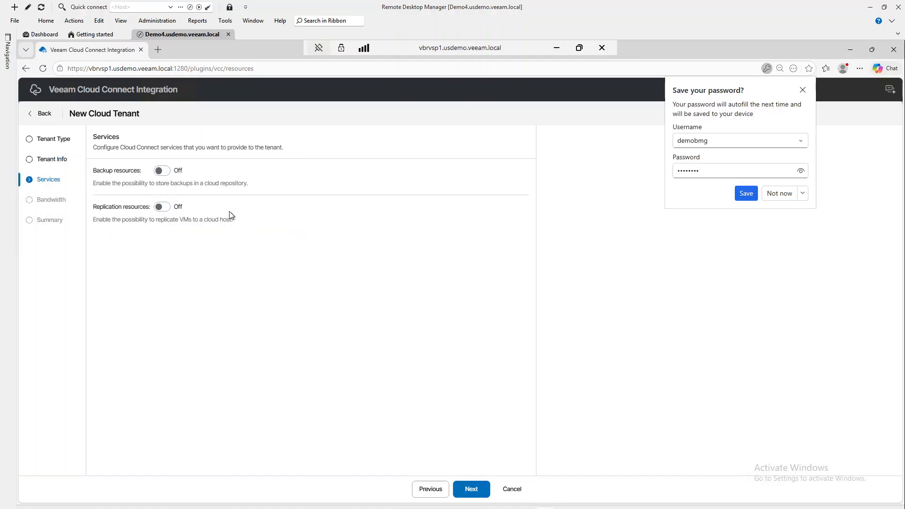
# Dismiss the browser's offer to save the password and enable both backup resources and replication resources for the tenant.
pyautogui.click(802, 90)
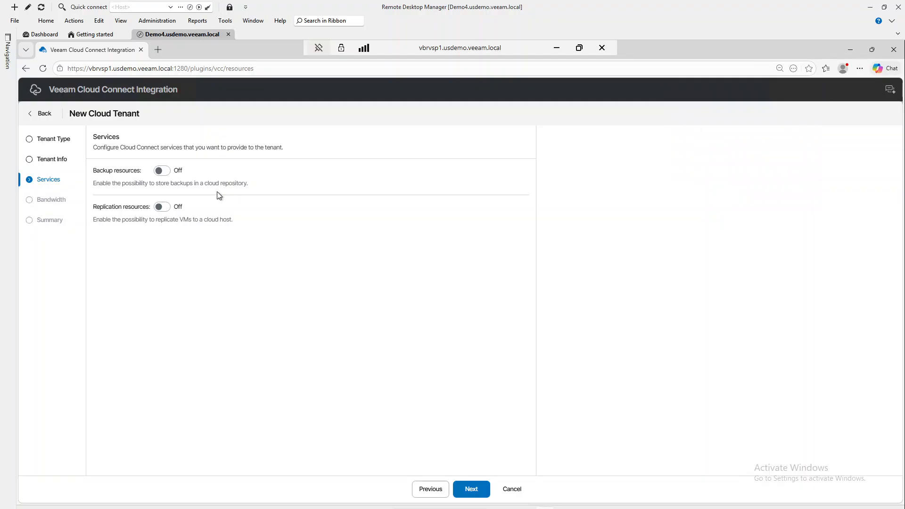
pyautogui.click(160, 171)
pyautogui.click(159, 217)
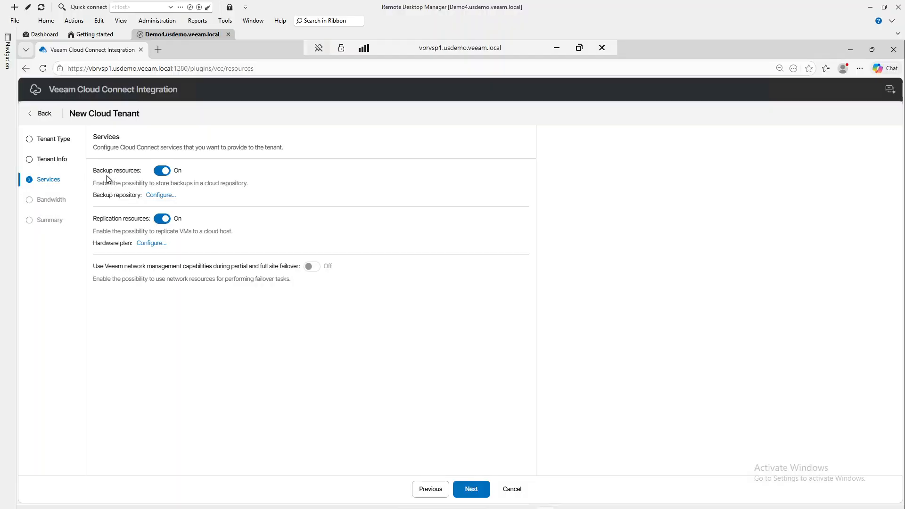
# Assign Veeam\Backup Repository 1 to the tenant as Cloud repository 1 with a 100 GB quota and unlimited workloads.
pyautogui.click(152, 198)
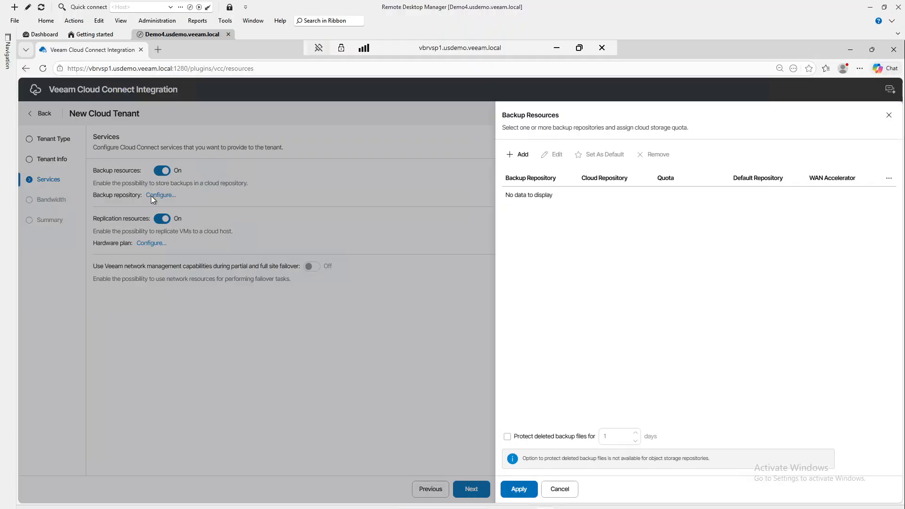
pyautogui.click(518, 159)
pyautogui.click(471, 226)
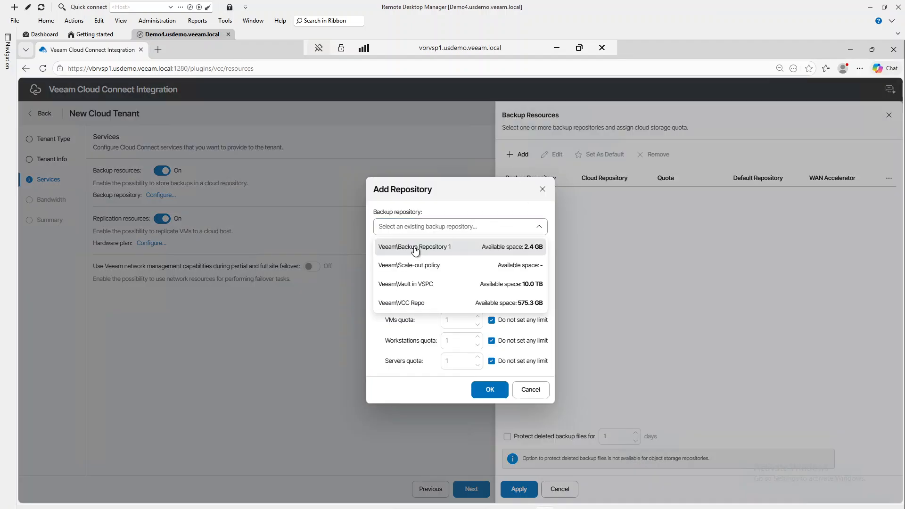
pyautogui.click(415, 248)
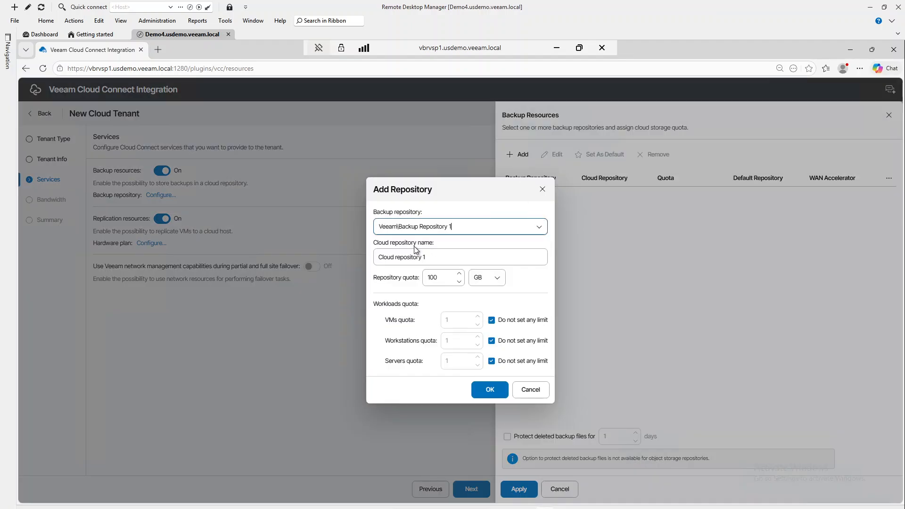
pyautogui.click(443, 279)
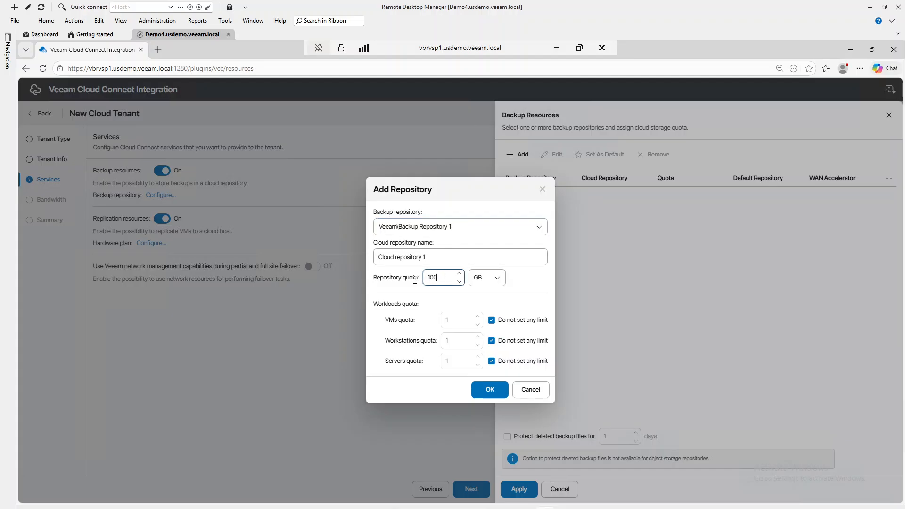
pyautogui.moveTo(414, 281); pyautogui.dragTo(408, 284)
pyautogui.click(490, 389)
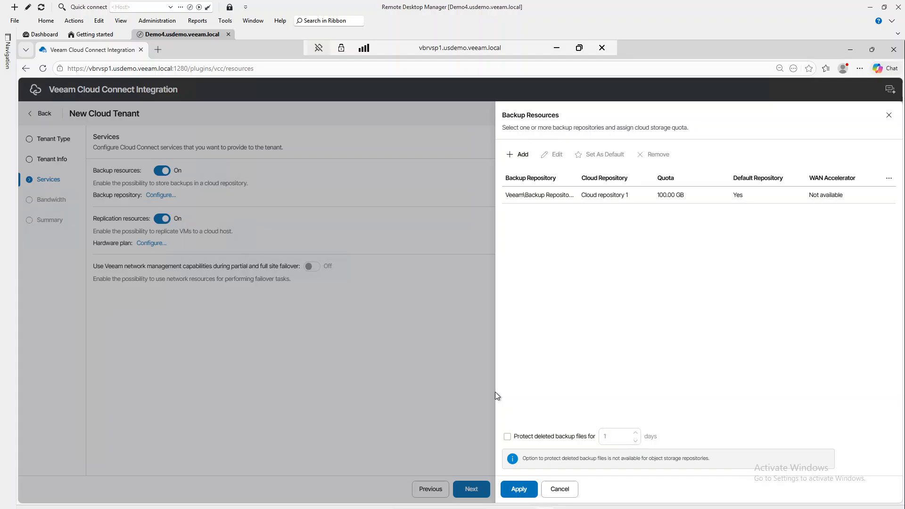
pyautogui.click(520, 487)
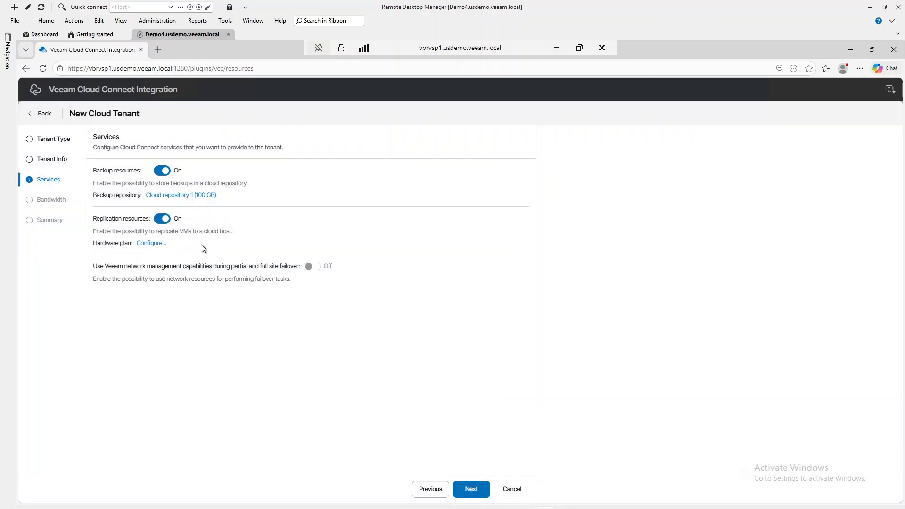
# Assign the Veeam\Replica Hardware Plan to the tenant's replication resources.
pyautogui.click(147, 243)
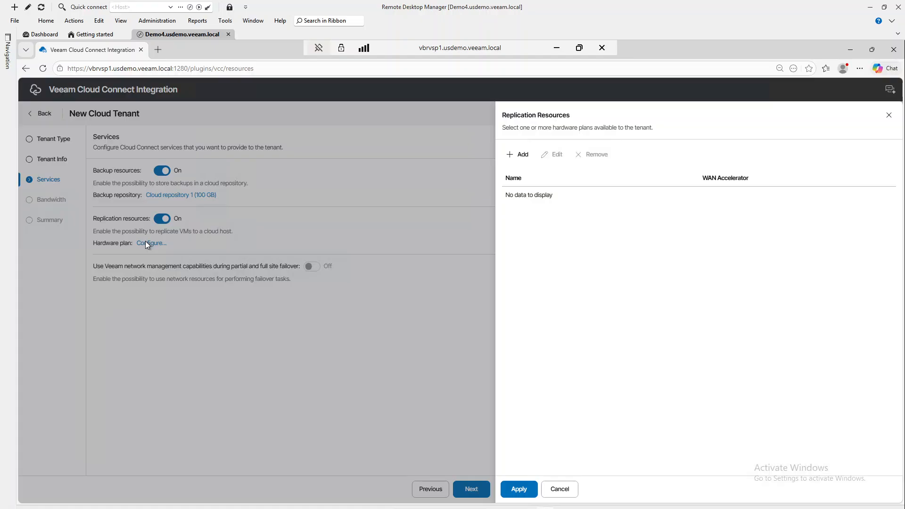
pyautogui.click(520, 154)
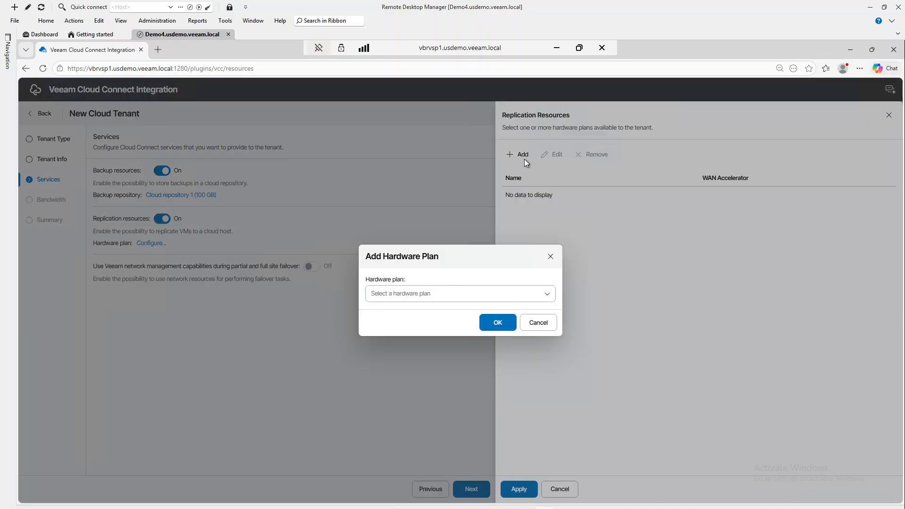
pyautogui.click(420, 297)
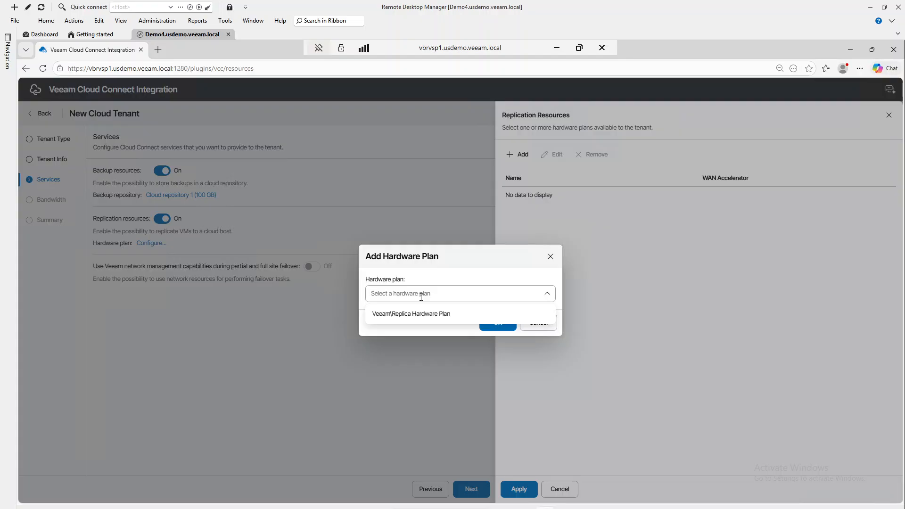
pyautogui.click(403, 313)
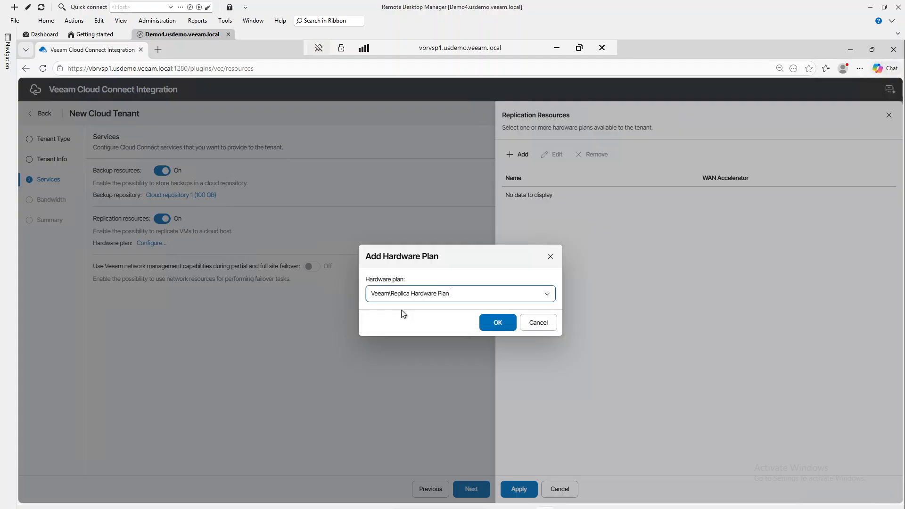
pyautogui.click(494, 325)
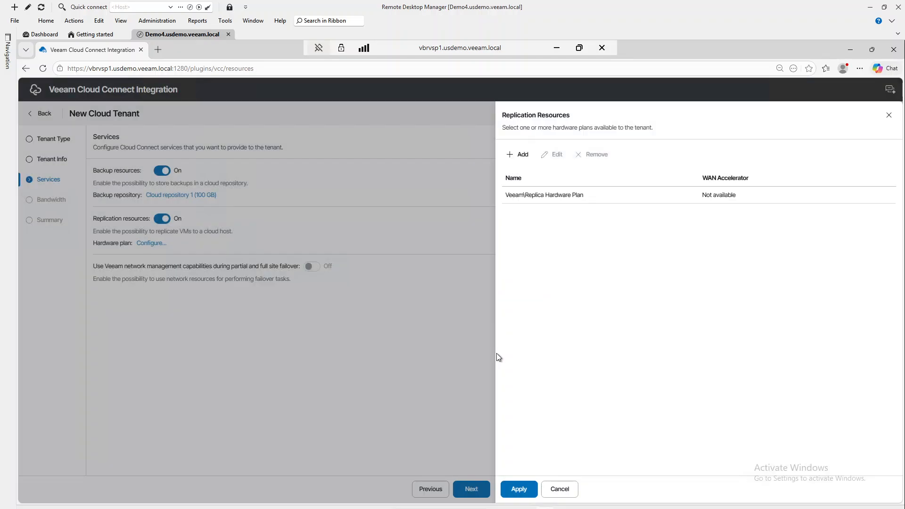
pyautogui.click(517, 490)
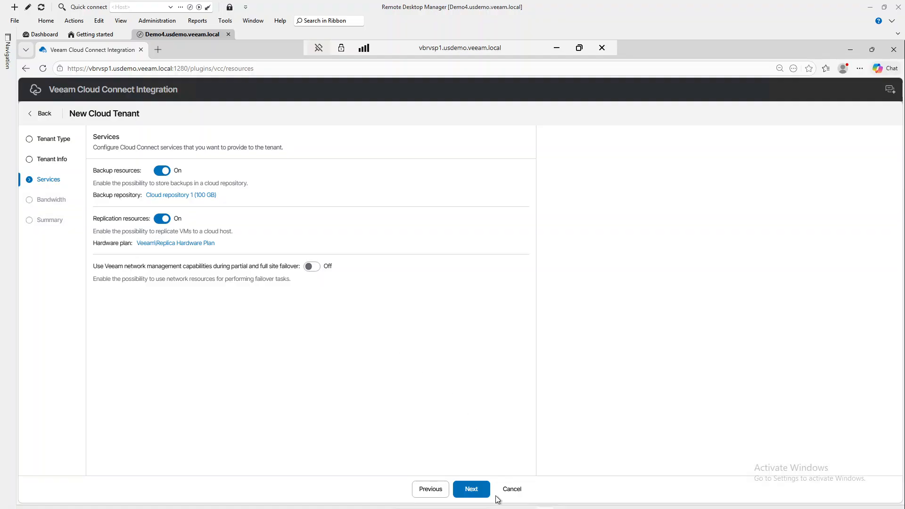
# Accept the default bandwidth settings with 1 maximum concurrent task and finish creating the tenant.
pyautogui.click(471, 489)
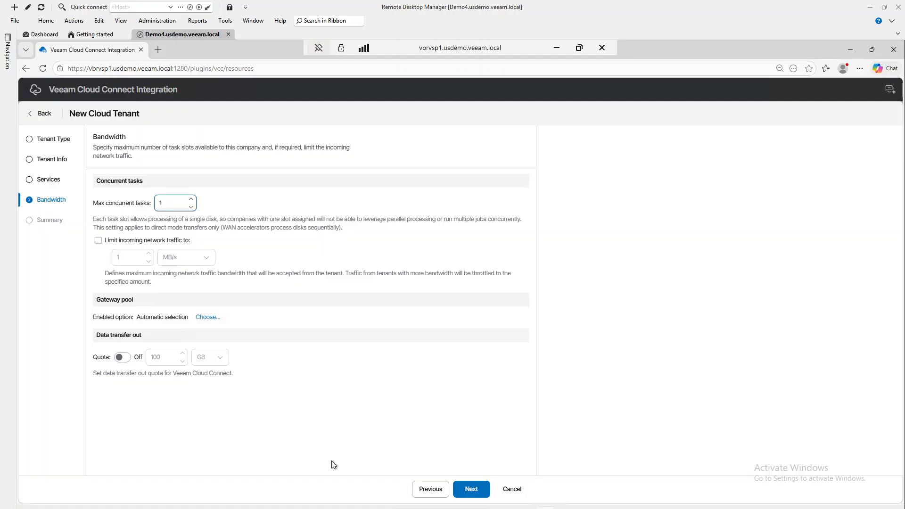
pyautogui.click(467, 491)
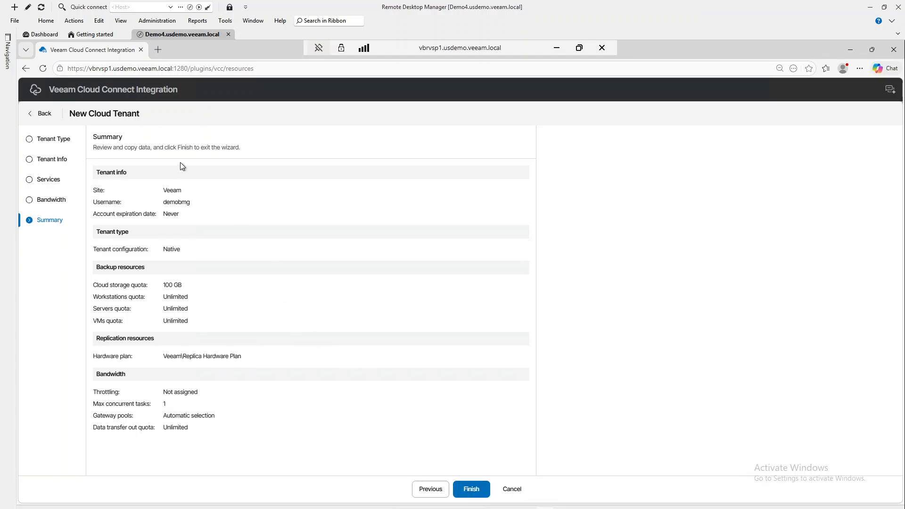
pyautogui.click(470, 488)
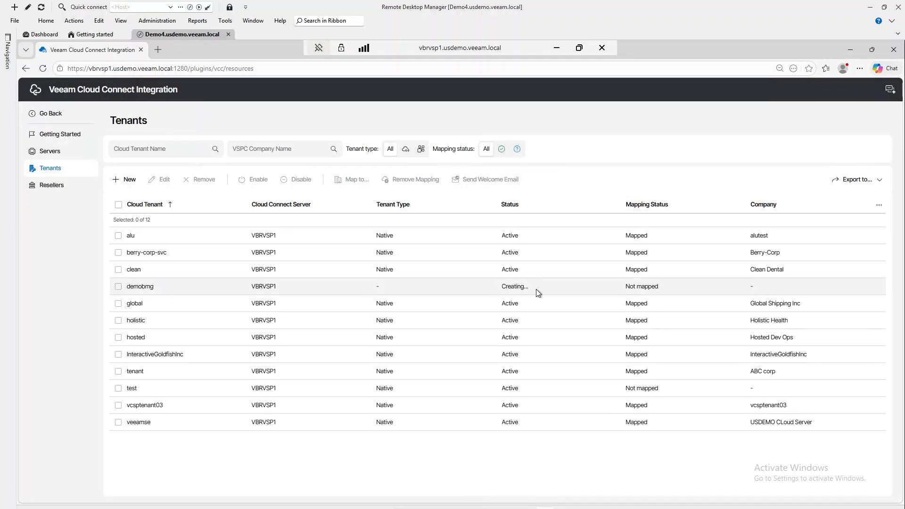
# Select the demobmg tenant and view the companies available for mapping, without assigning one.
pyautogui.moveTo(536, 289); pyautogui.dragTo(502, 292)
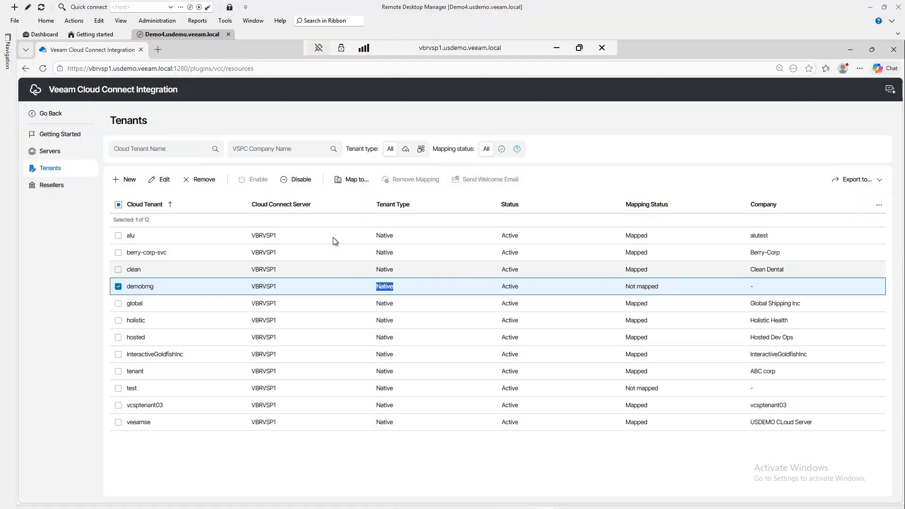
pyautogui.click(351, 180)
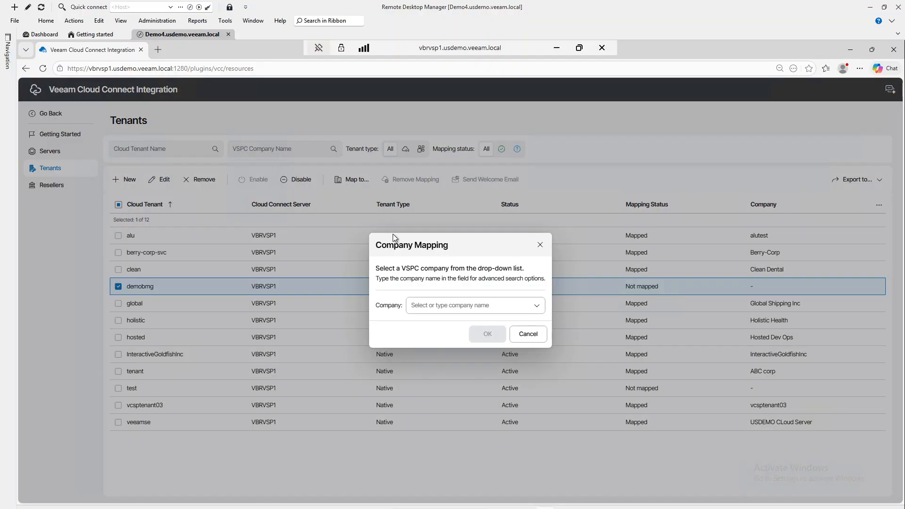
pyautogui.click(515, 308)
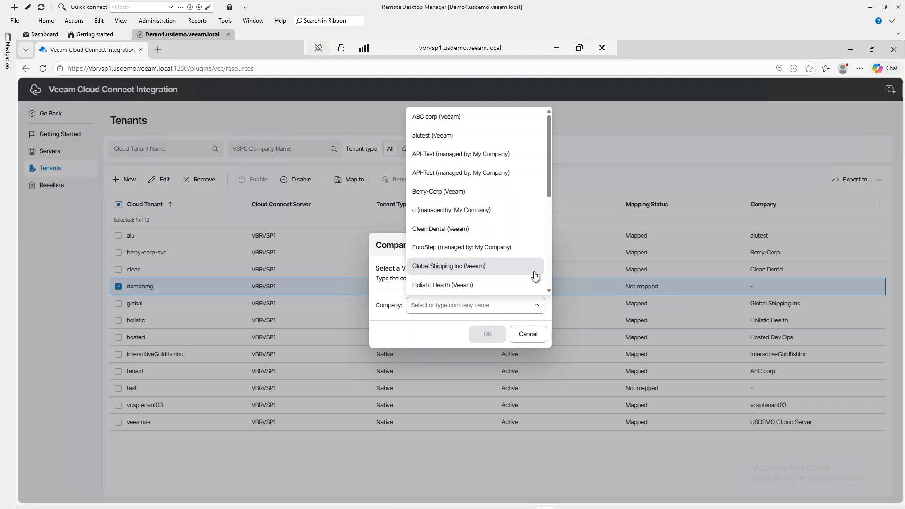
pyautogui.click(522, 335)
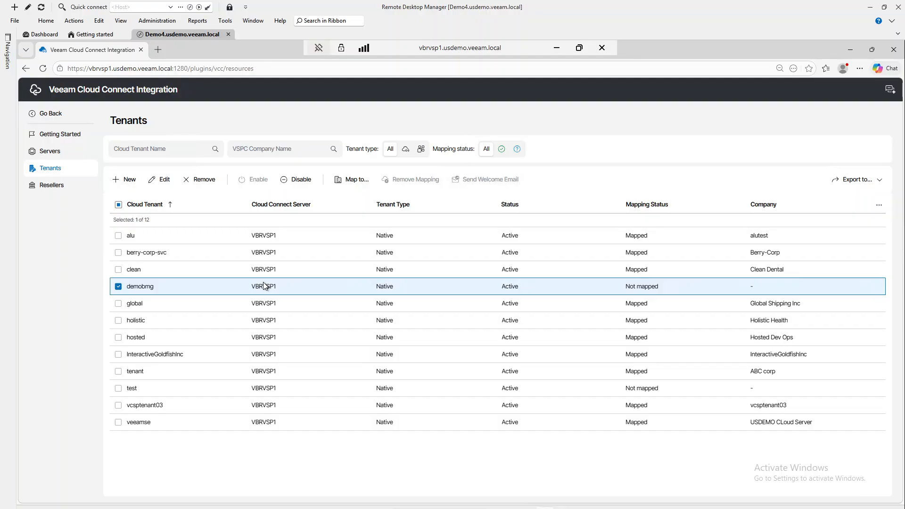
# Add the hosted and holistic tenants to the selection and view the company mapping dialog for them without assigning a company.
pyautogui.click(118, 337)
pyautogui.click(118, 320)
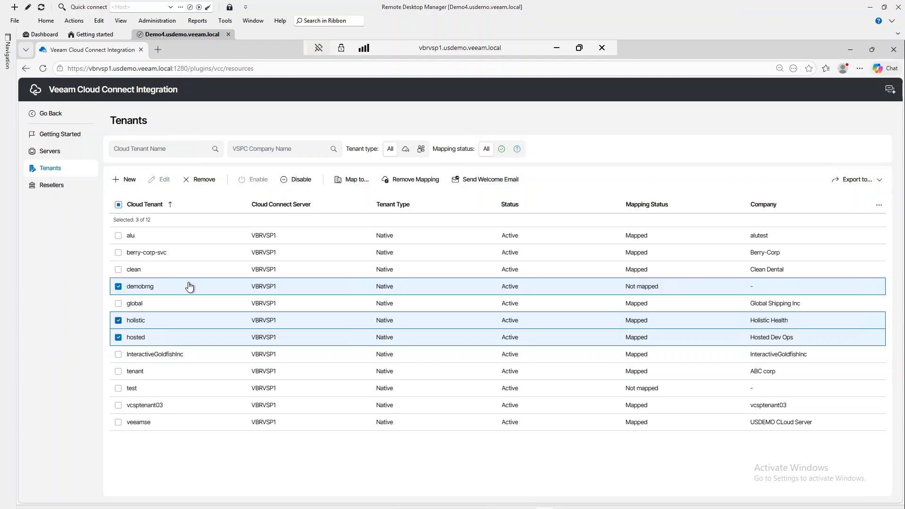
pyautogui.click(349, 181)
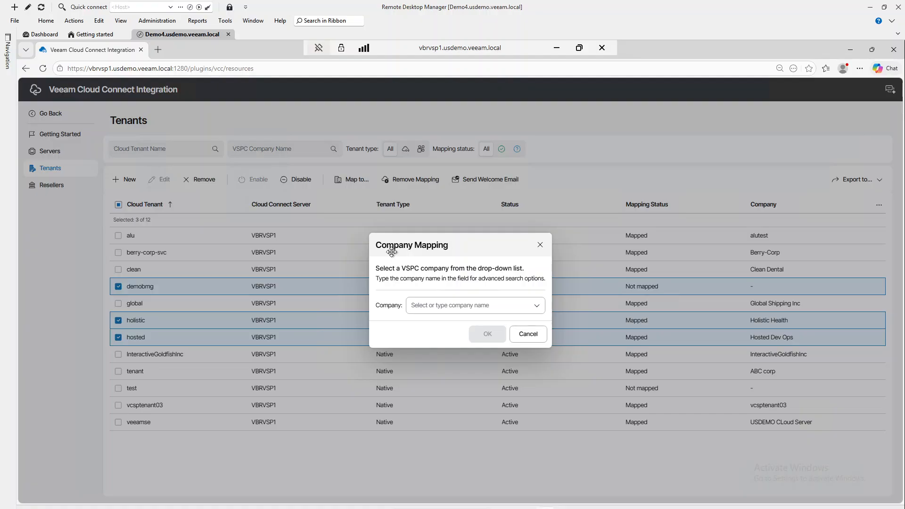
pyautogui.click(523, 335)
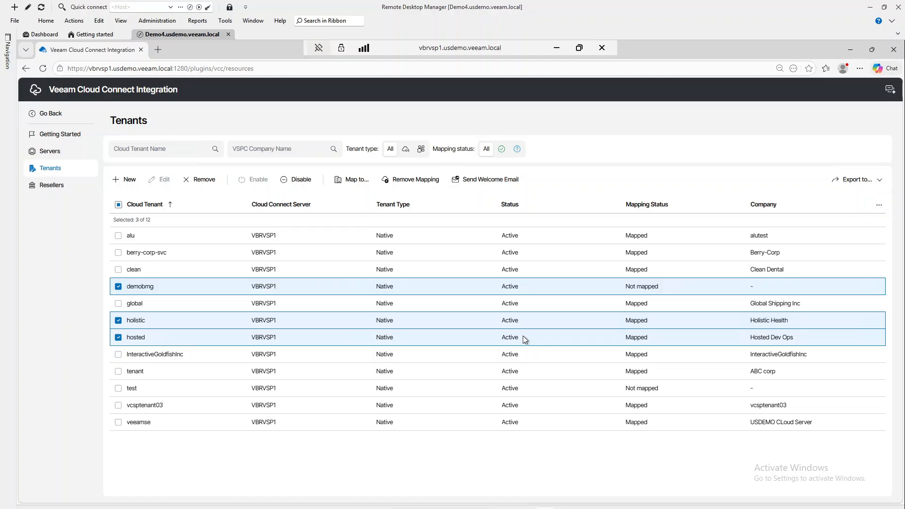